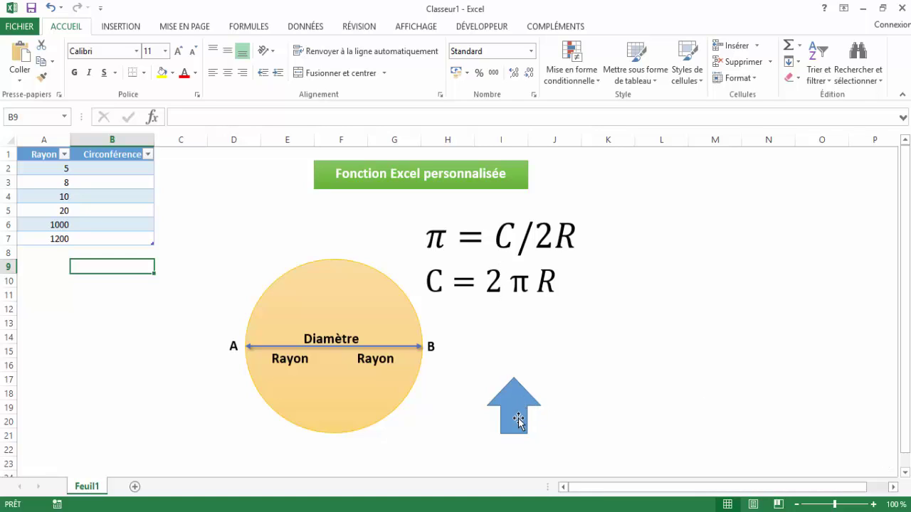
# Drag the blue arrow beneath the C = 2πR formula, then select cells A2 and B2
pyautogui.moveTo(516, 416)
pyautogui.mouseDown()
pyautogui.moveTo(496, 285)
pyautogui.moveTo(532, 292)
pyautogui.mouseUp()
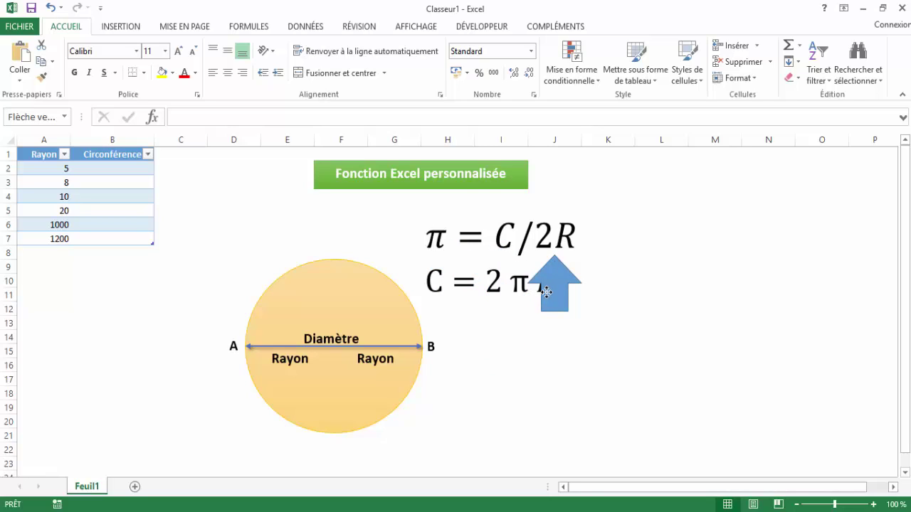
pyautogui.moveTo(533, 292)
pyautogui.mouseDown()
pyautogui.moveTo(541, 340)
pyautogui.moveTo(467, 333)
pyautogui.moveTo(537, 339)
pyautogui.moveTo(516, 344)
pyautogui.moveTo(508, 384)
pyautogui.mouseUp()
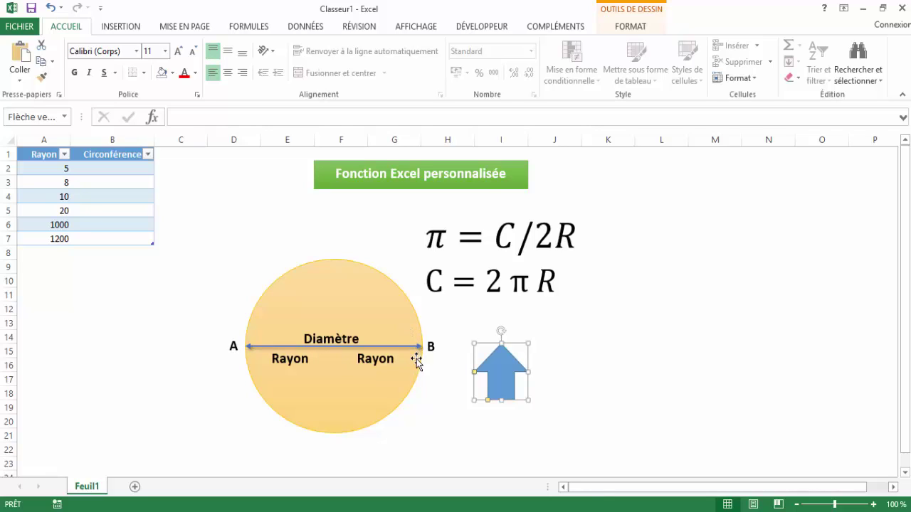
pyautogui.click(58, 168)
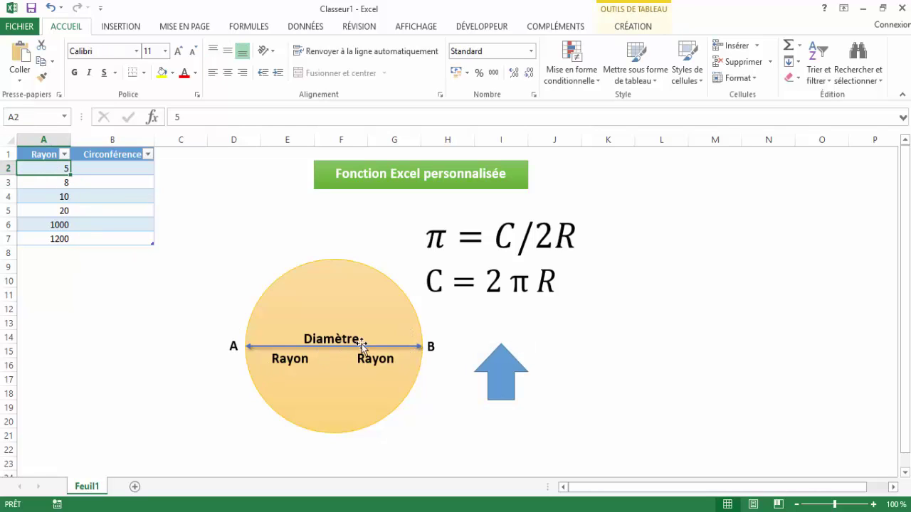
pyautogui.click(120, 171)
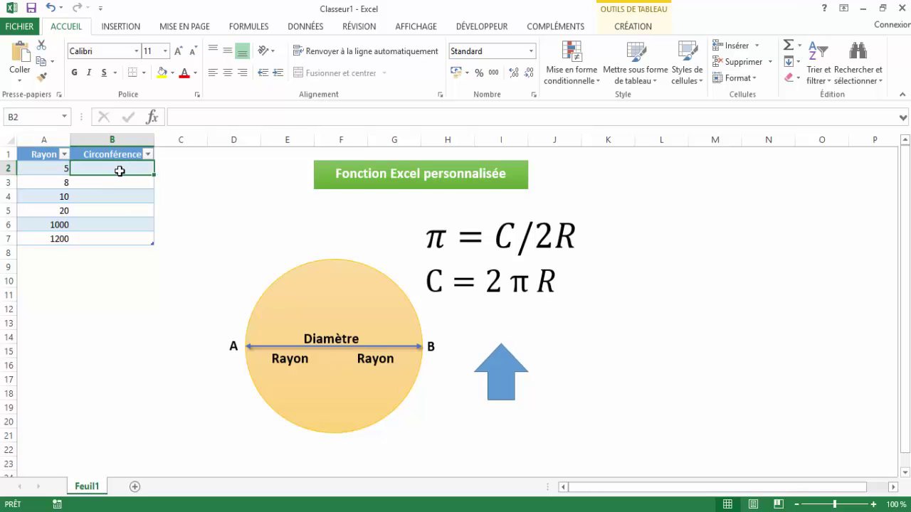
# Move the blue arrow below the circle diagram and deselect it by clicking empty cell L4
pyautogui.click(499, 388)
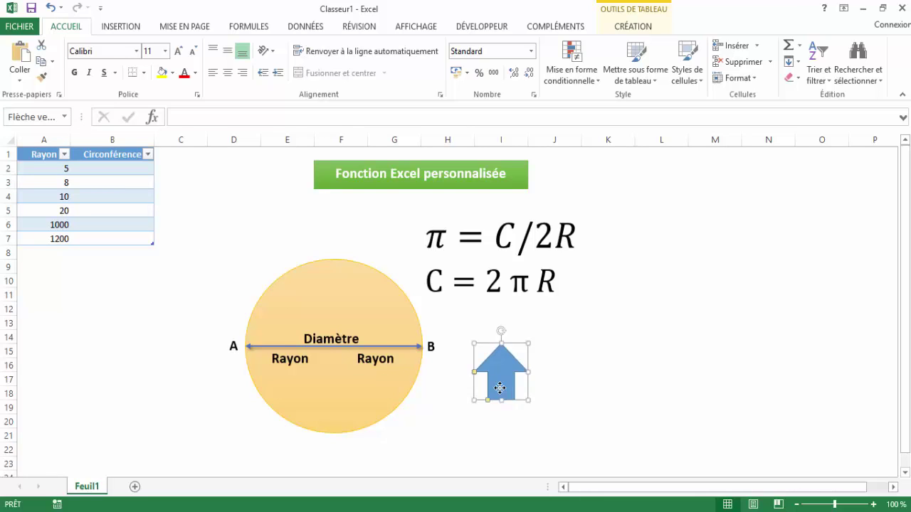
pyautogui.moveTo(500, 388); pyautogui.dragTo(359, 506)
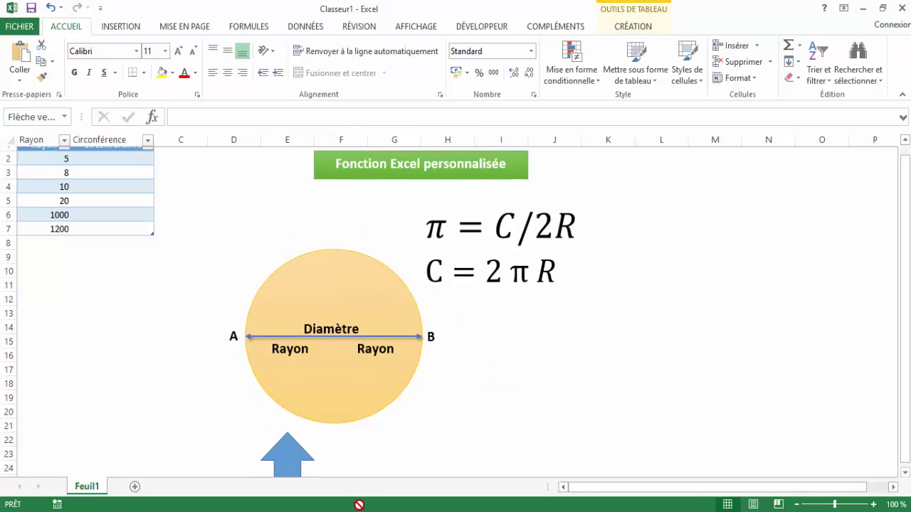
pyautogui.moveTo(359, 505); pyautogui.dragTo(461, 397)
pyautogui.scroll(2, 468, 398)
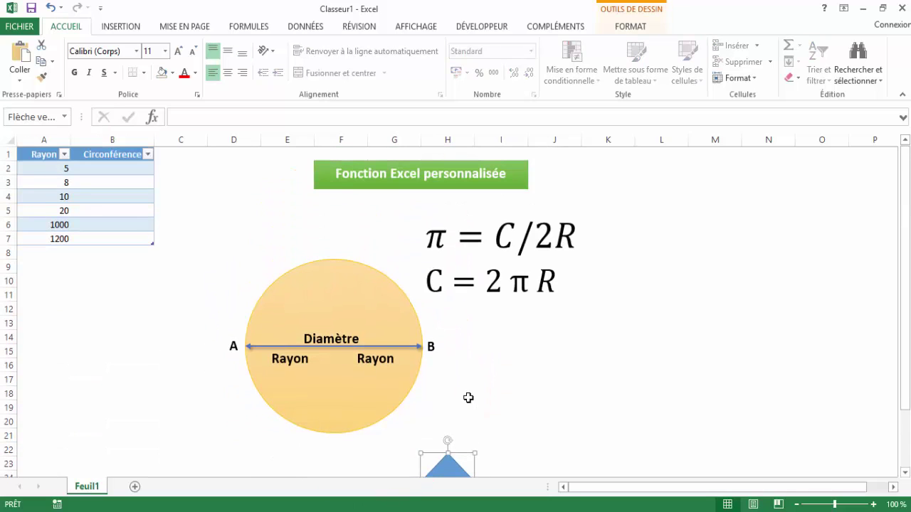
pyautogui.click(621, 262)
pyautogui.click(635, 192)
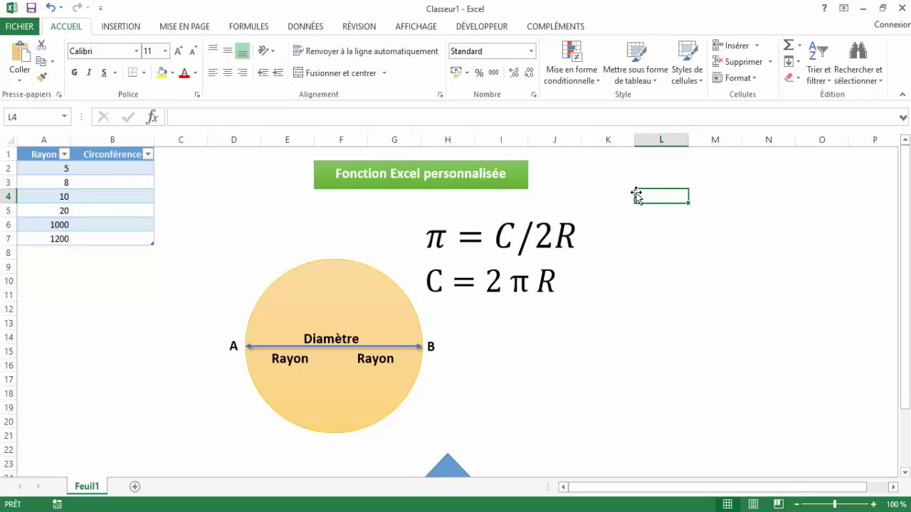
# Enable the Développeur tab under Options > Personnaliser le ruban and confirm with OK
pyautogui.click(496, 30)
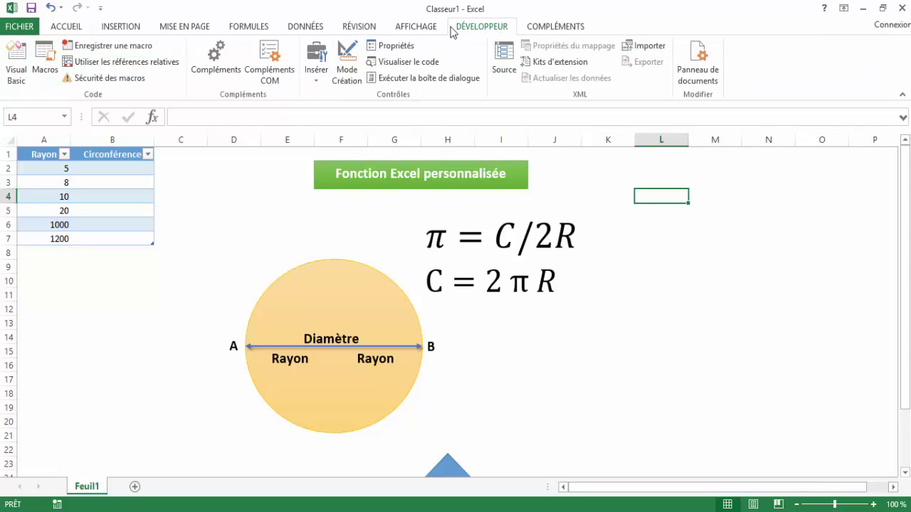
pyautogui.click(19, 28)
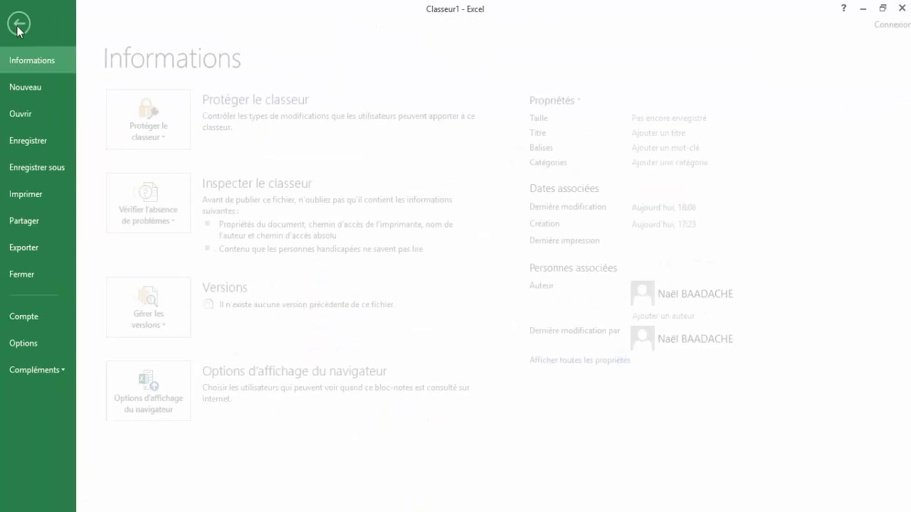
pyautogui.click(37, 345)
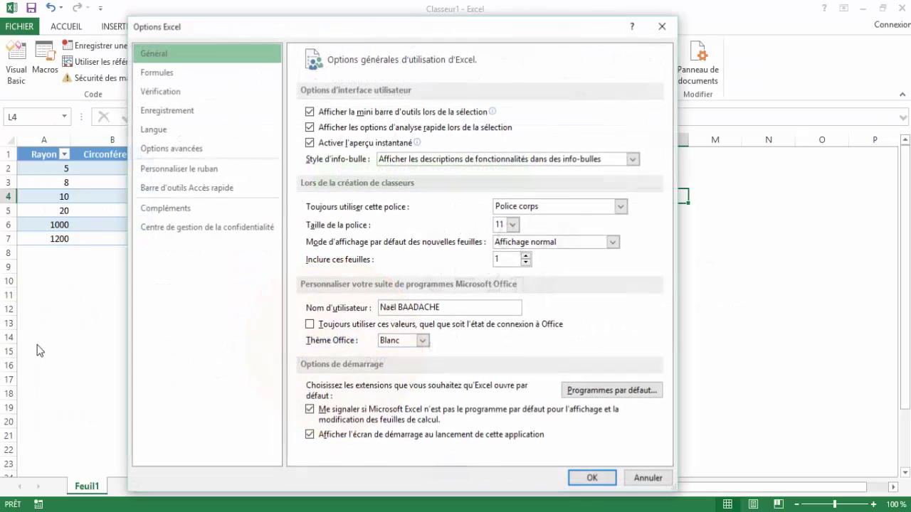
pyautogui.click(178, 173)
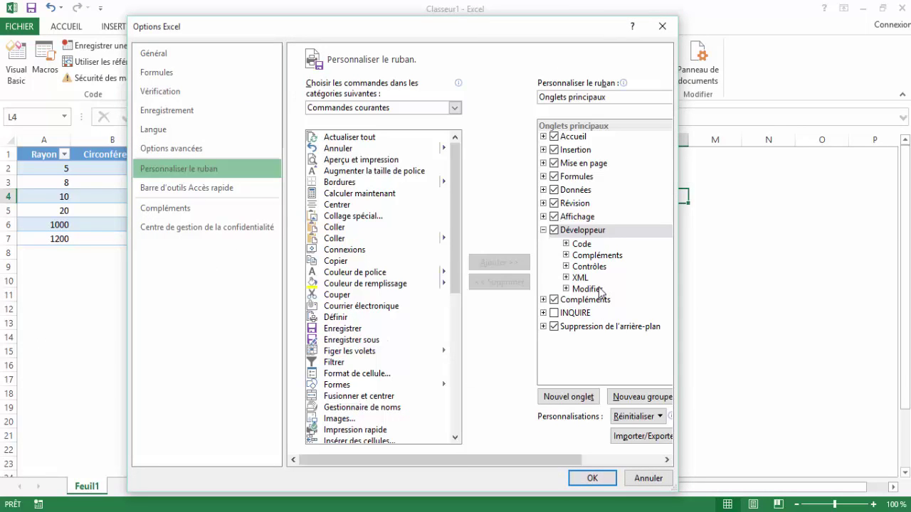
pyautogui.click(555, 231)
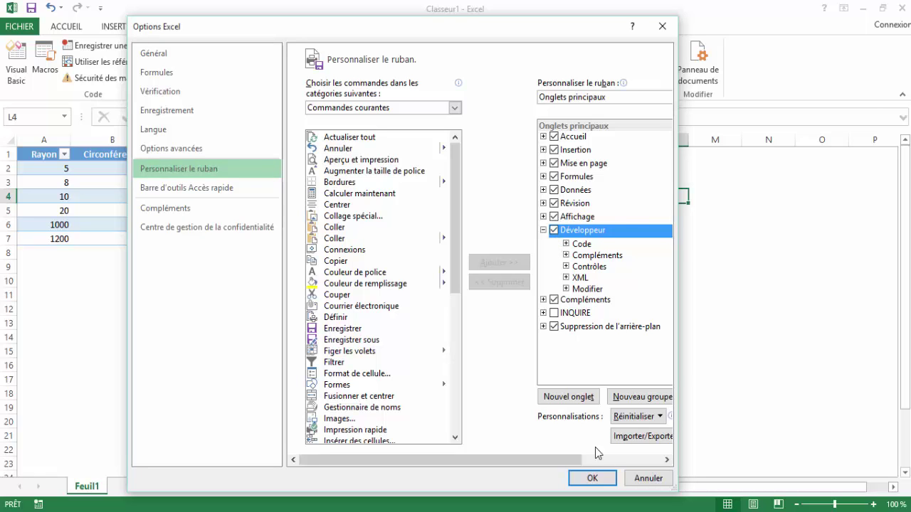
pyautogui.click(598, 480)
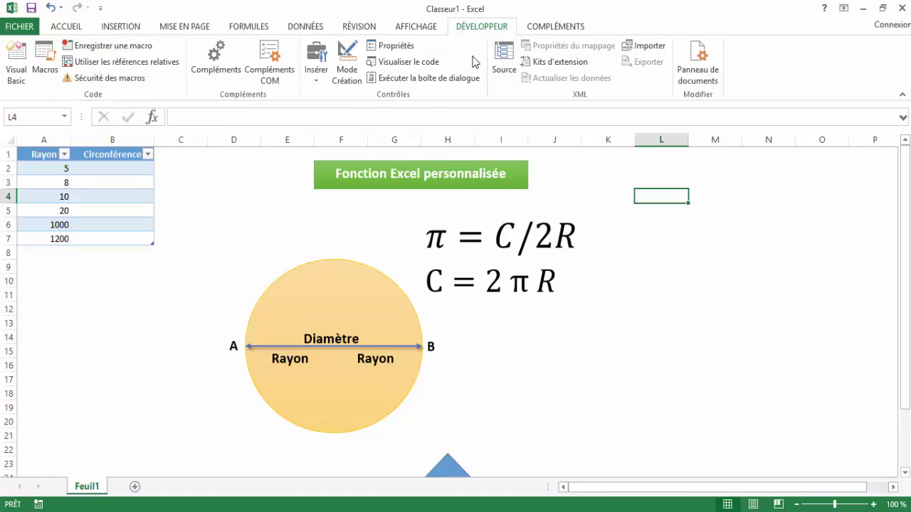
# Set macro security to 'Activer toutes les macros' and return to the worksheet
pyautogui.click(93, 78)
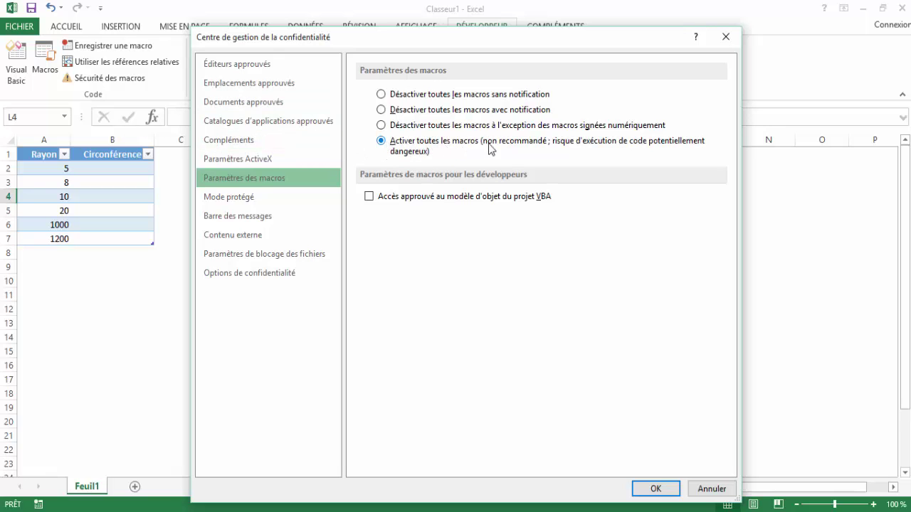
pyautogui.click(654, 490)
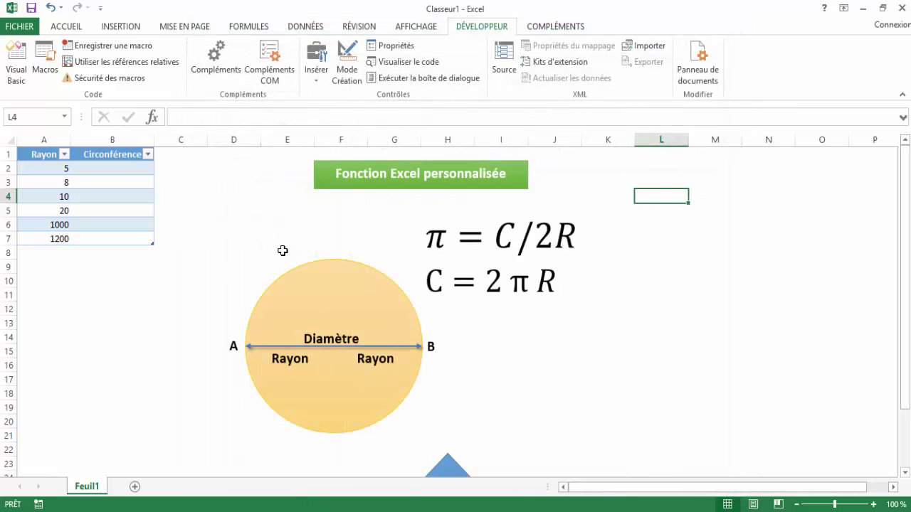
pyautogui.click(245, 212)
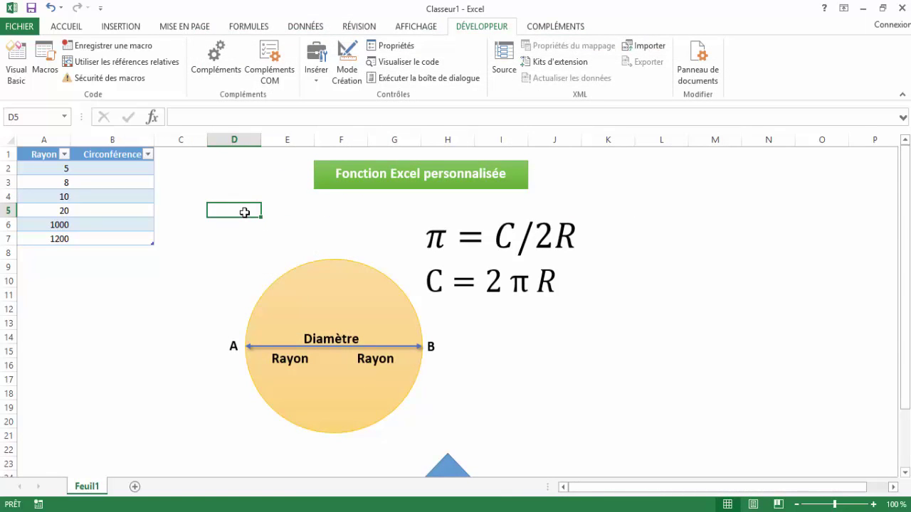
pyautogui.hotkey('alt', 'F11')
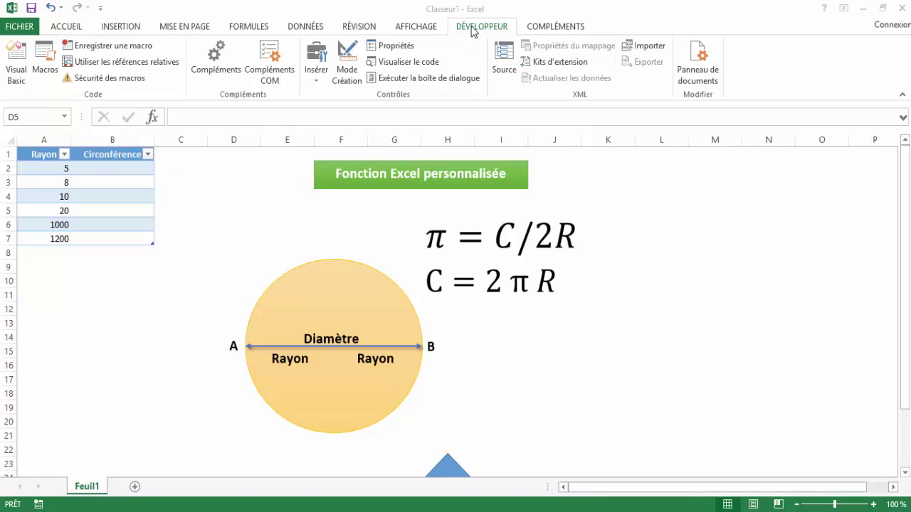
# Open the Visual Basic editor, select VBAProject (Classeur1) and show the Insertion menu
pyautogui.click(19, 55)
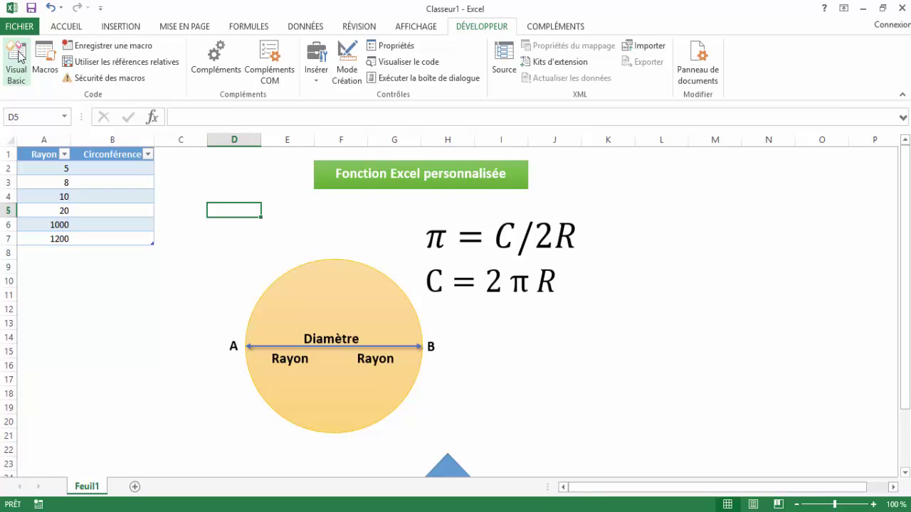
pyautogui.click(19, 55)
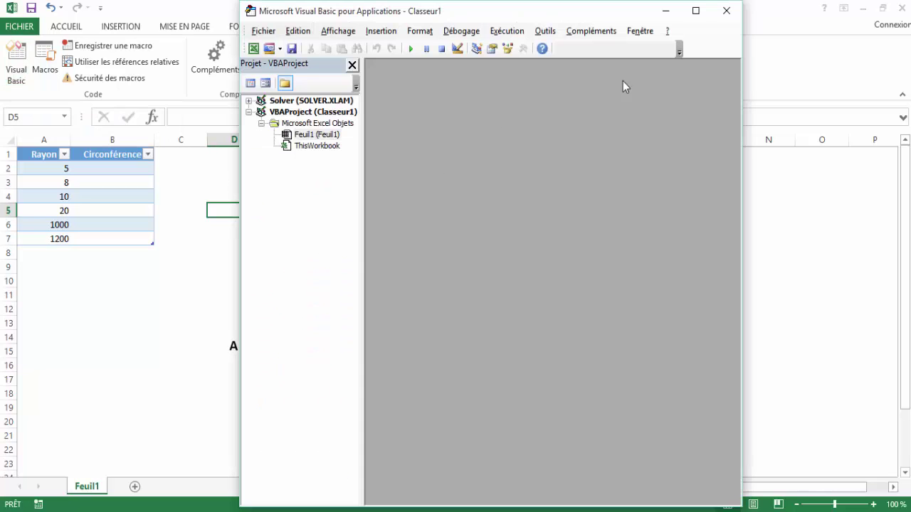
pyautogui.moveTo(539, 18); pyautogui.dragTo(548, 50)
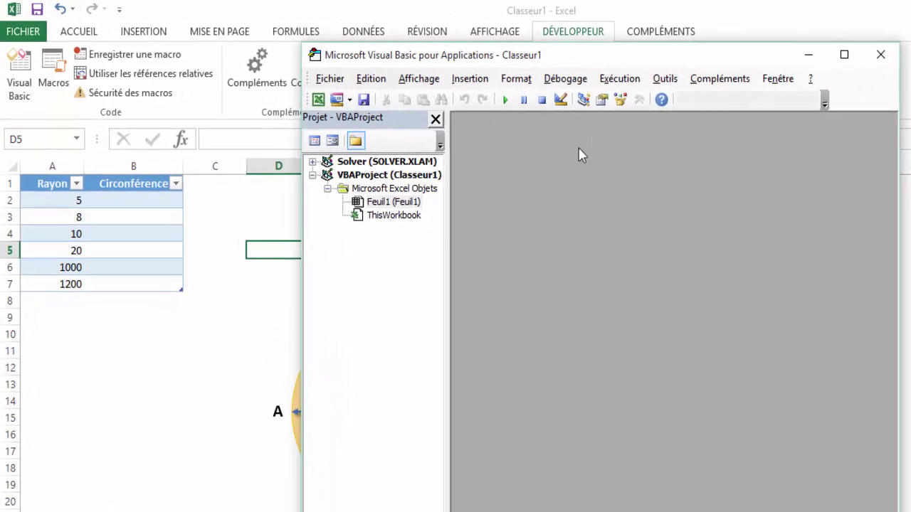
pyautogui.click(379, 204)
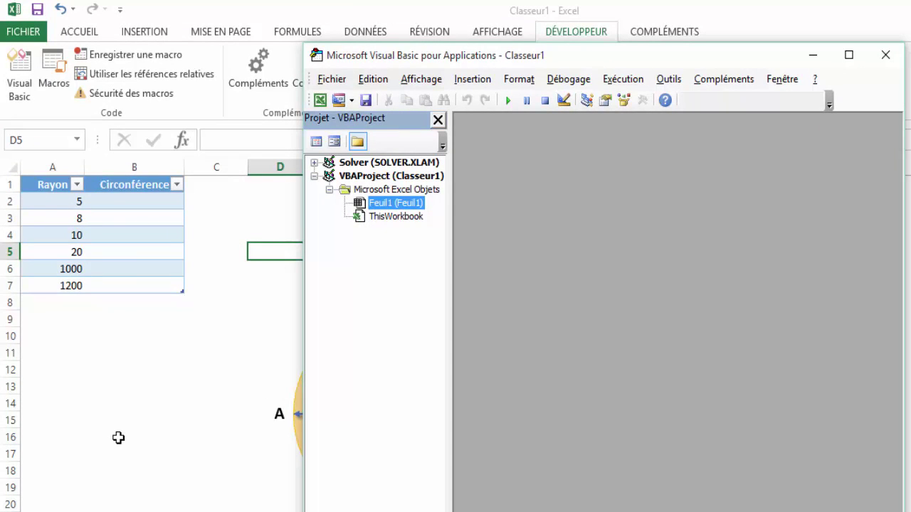
pyautogui.click(396, 219)
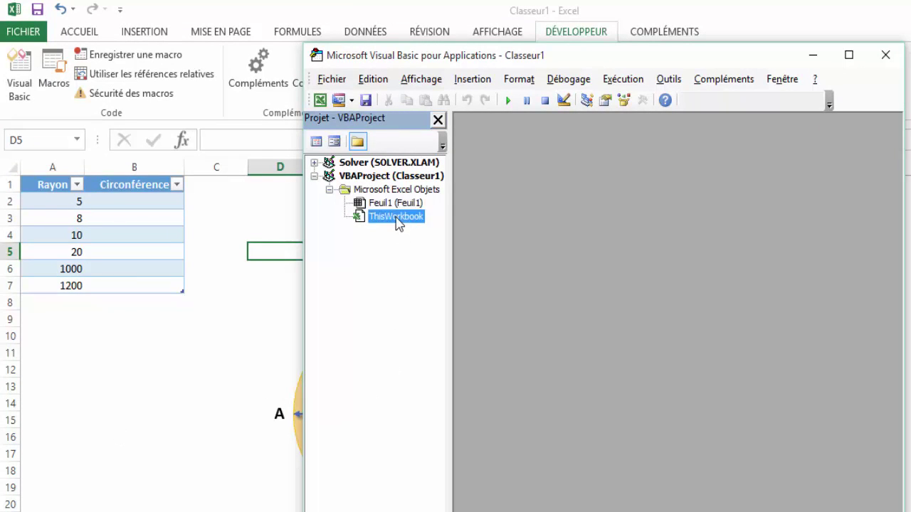
pyautogui.click(359, 178)
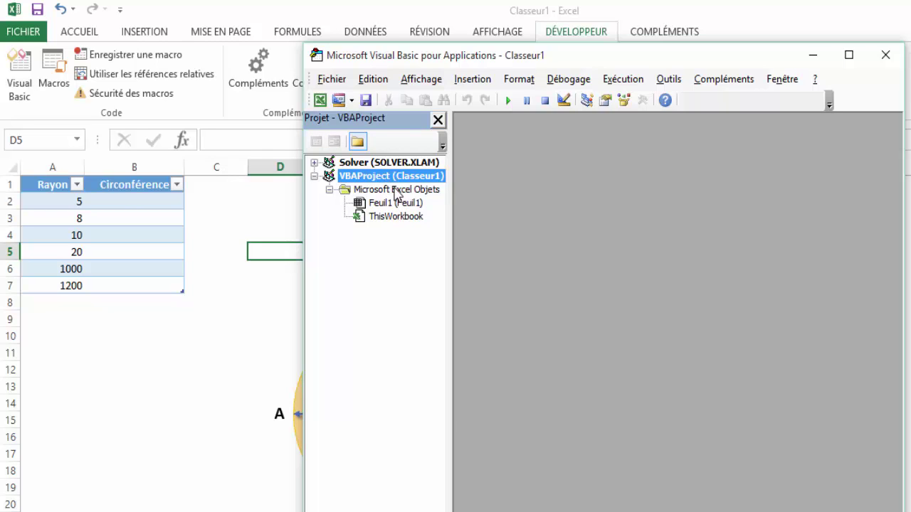
pyautogui.click(489, 86)
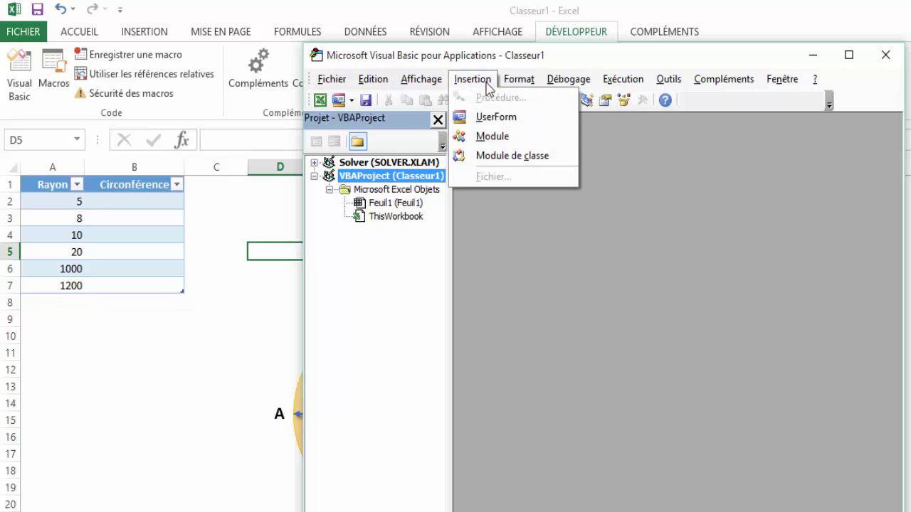
# Insert a new module and declare Function Fct_Circonference(Rayon)
pyautogui.click(491, 137)
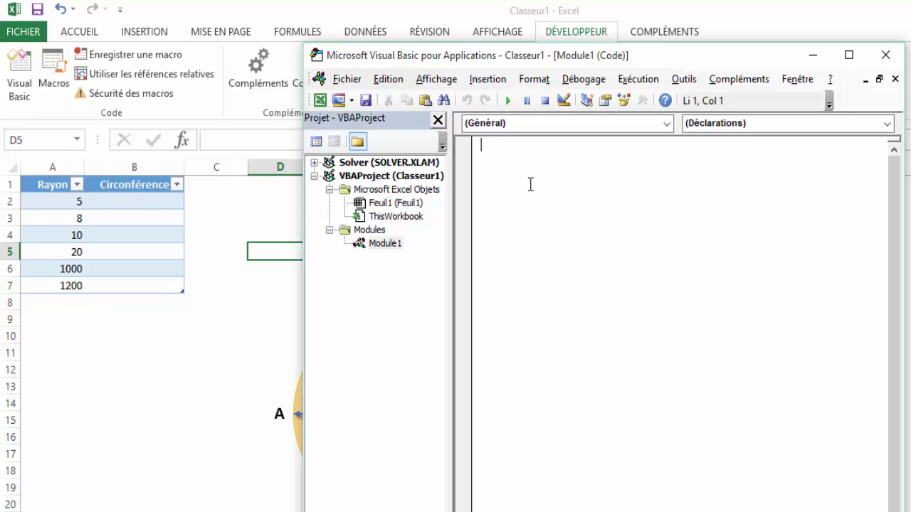
pyautogui.write('function')
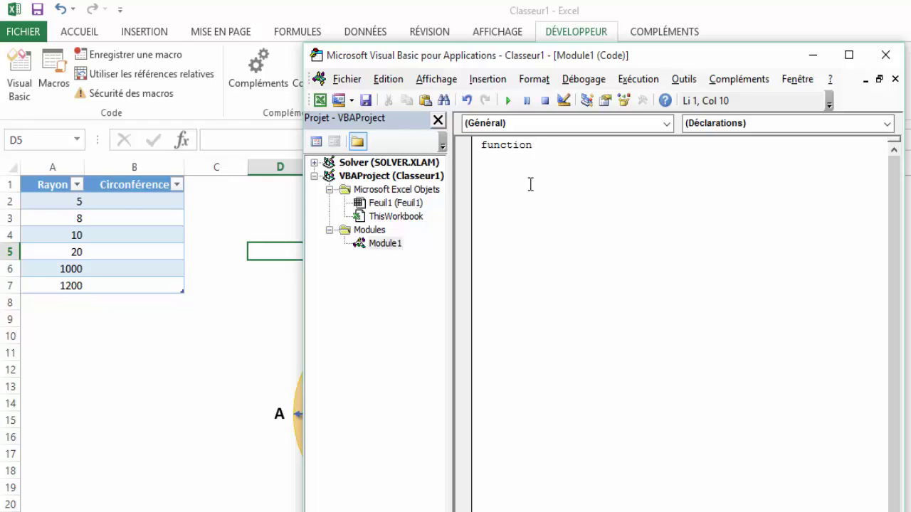
pyautogui.write(' Fct_')
pyautogui.write(' Circonf')
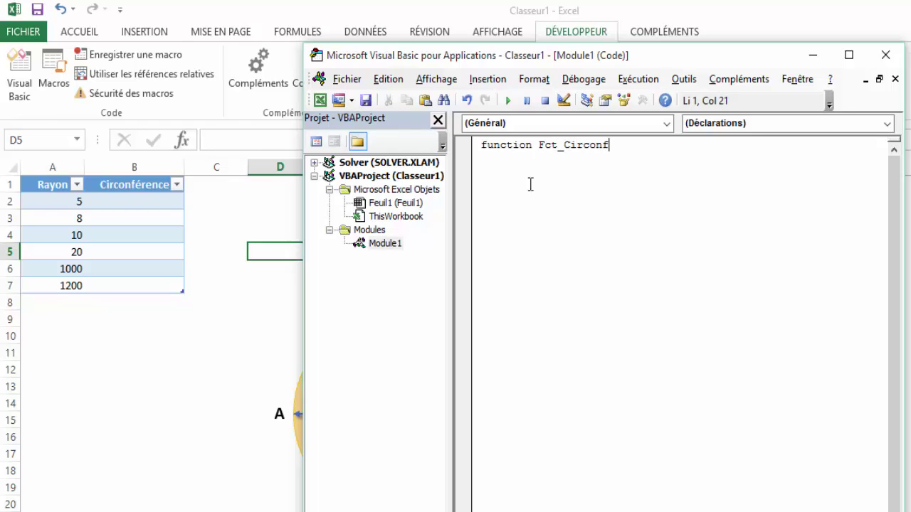
pyautogui.write('erence')
pyautogui.write('(')
pyautogui.write('Ra')
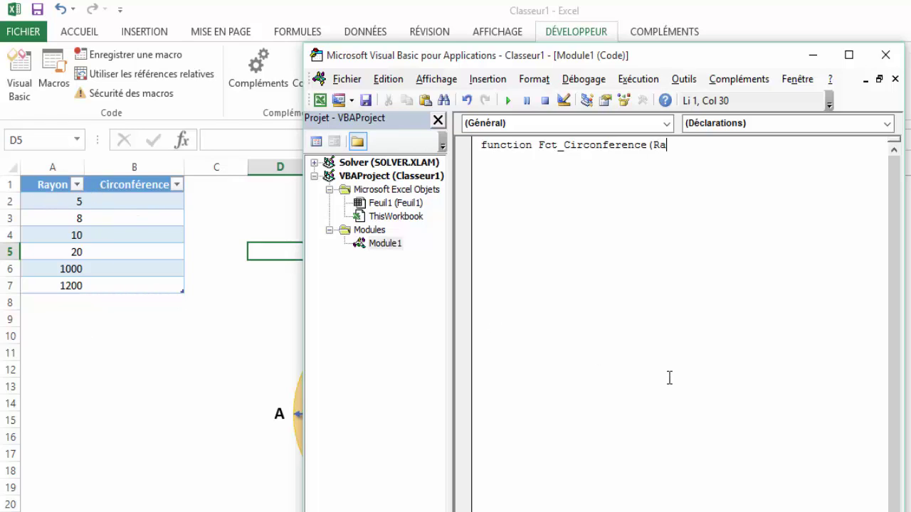
pyautogui.write('yon)')
pyautogui.press('Return')
pyautogui.write("'")
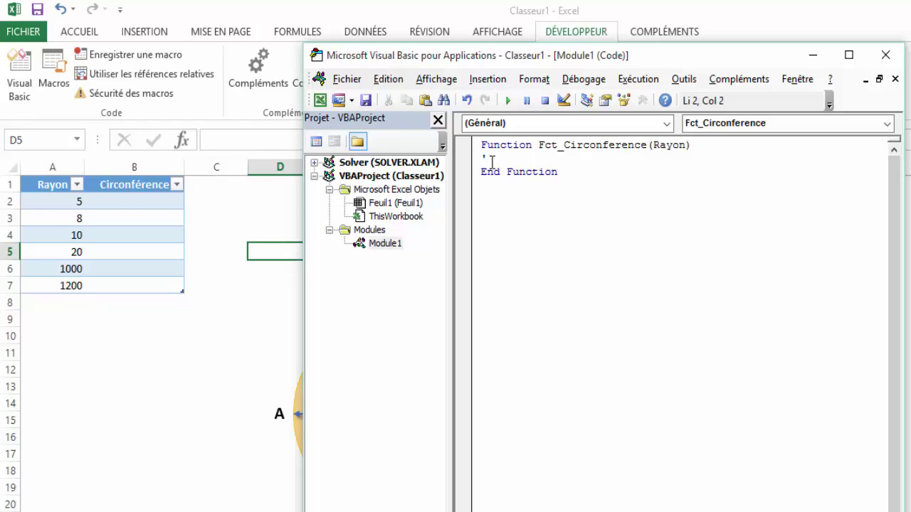
# Add the comment 'permet de calculer la circonférence d'un cercle' and start an indented line with Fct_CIR
pyautogui.write('permet d')
pyautogui.write('e calculer ')
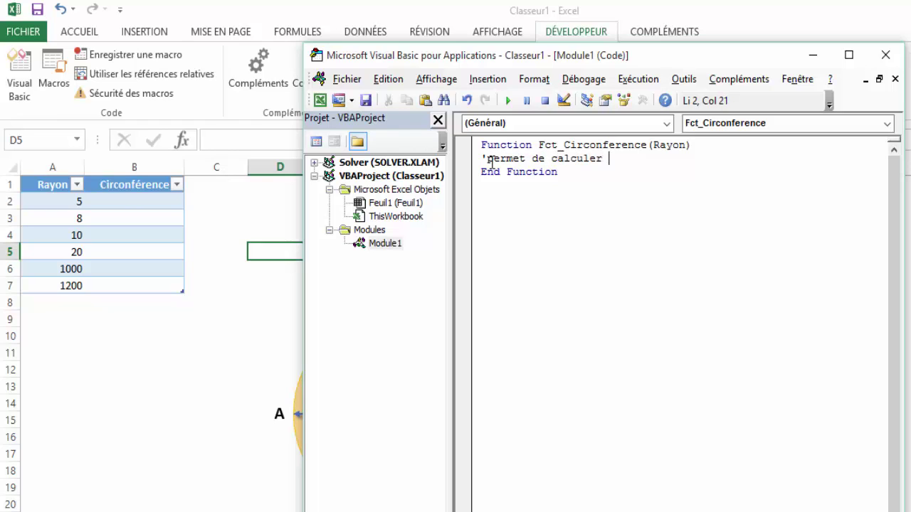
pyautogui.write('la circonfére')
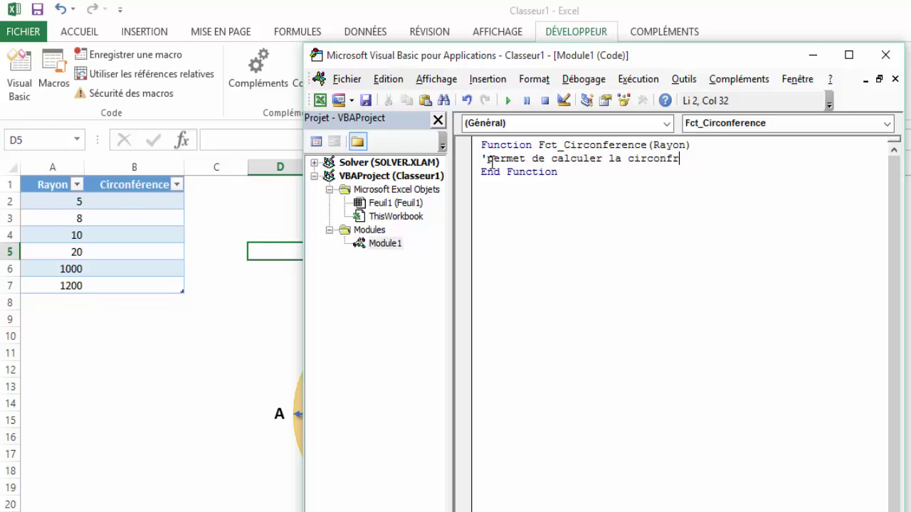
pyautogui.press('BackSpace')
pyautogui.write('érence ')
pyautogui.write("d'un cercle")
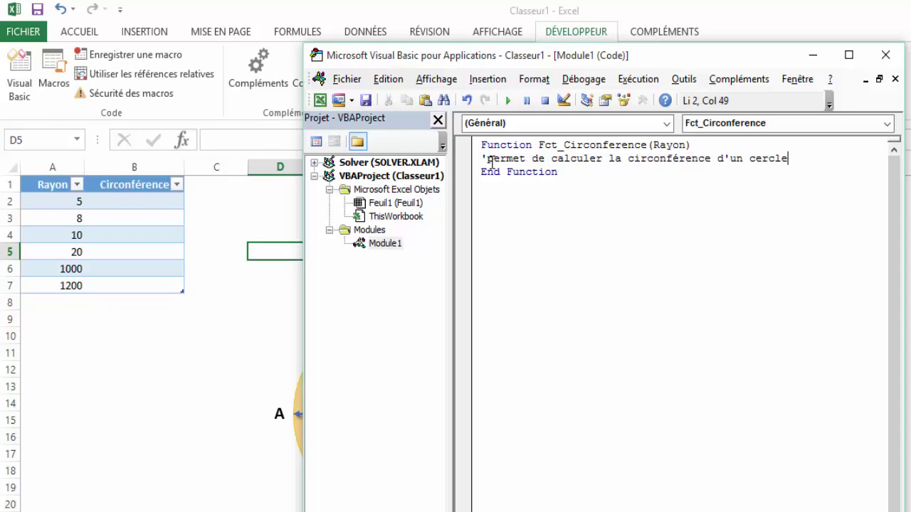
pyautogui.press('Return')
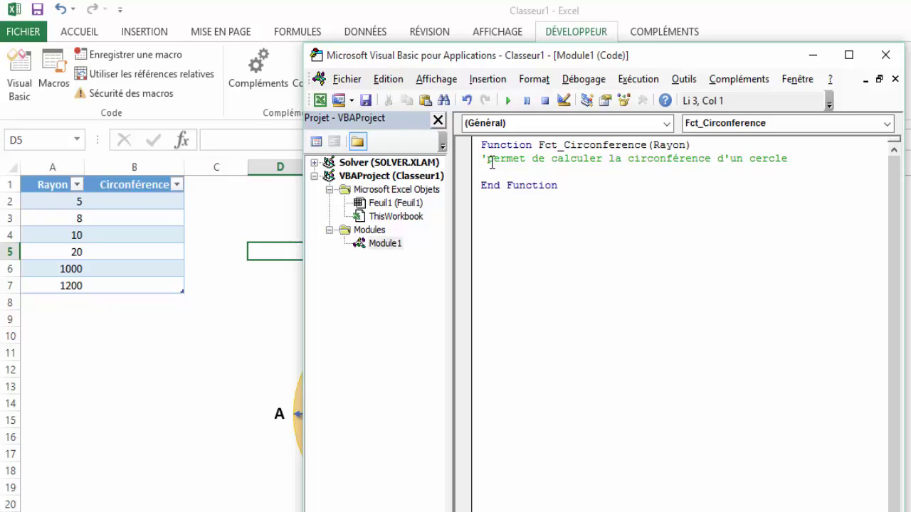
pyautogui.press('Tab')
pyautogui.write('Fc')
pyautogui.write('t')
pyautogui.write('_CI')
pyautogui.write('R')
# Correct the body line to read Fct_Circonference = Application.Pi
pyautogui.press('BackSpace')
pyautogui.press('BackSpace')
pyautogui.write('IR')
pyautogui.press('BackSpace')
pyautogui.press('BackSpace')
pyautogui.write('irconf')
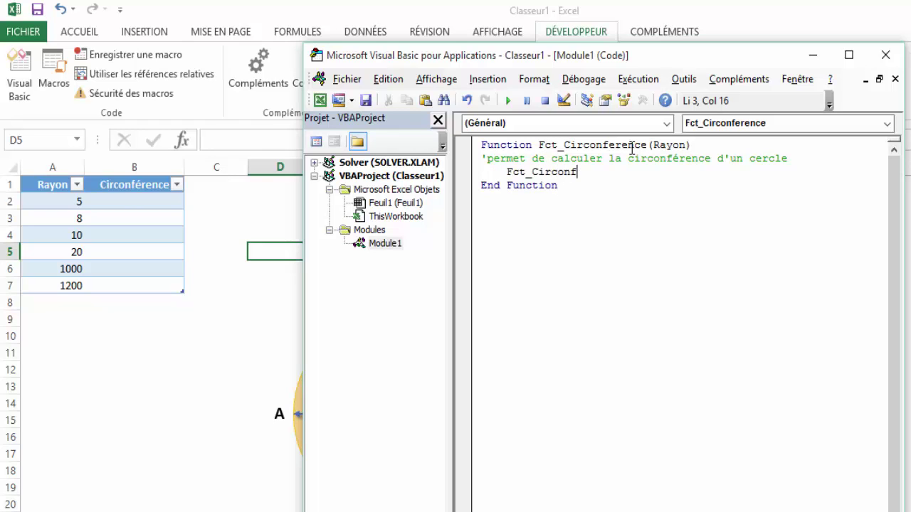
pyautogui.write('erence')
pyautogui.write('=')
pyautogui.moveTo(687, 57)
pyautogui.mouseDown()
pyautogui.moveTo(533, 128)
pyautogui.moveTo(291, 104)
pyautogui.mouseUp()
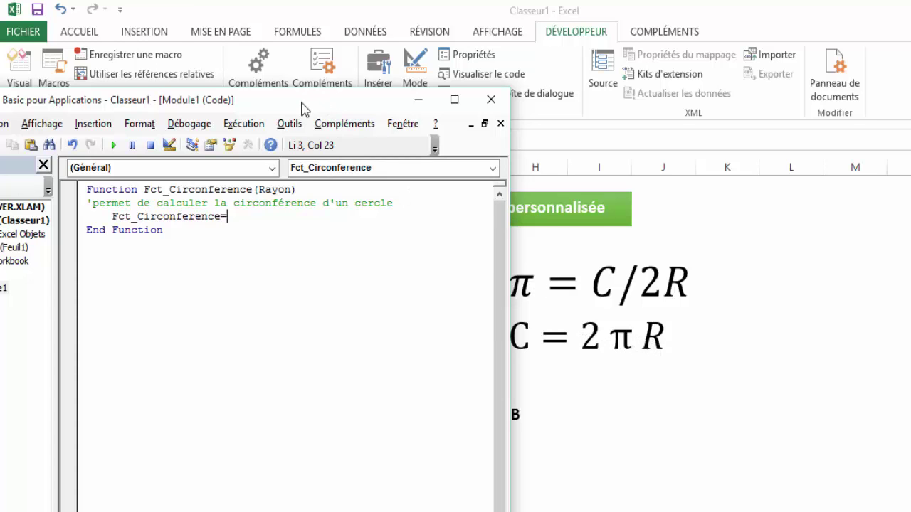
pyautogui.moveTo(317, 105)
pyautogui.mouseDown()
pyautogui.moveTo(507, 139)
pyautogui.moveTo(690, 132)
pyautogui.mouseUp()
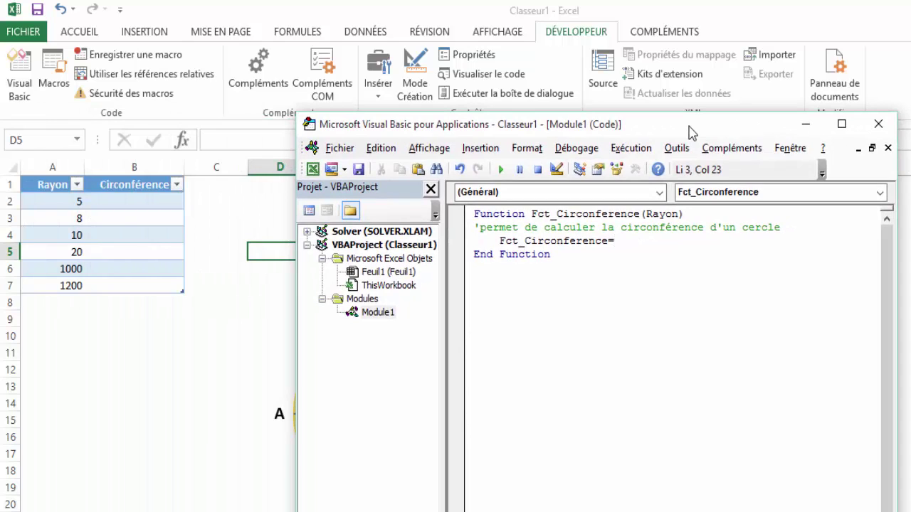
pyautogui.write('app')
pyautogui.write('lication.')
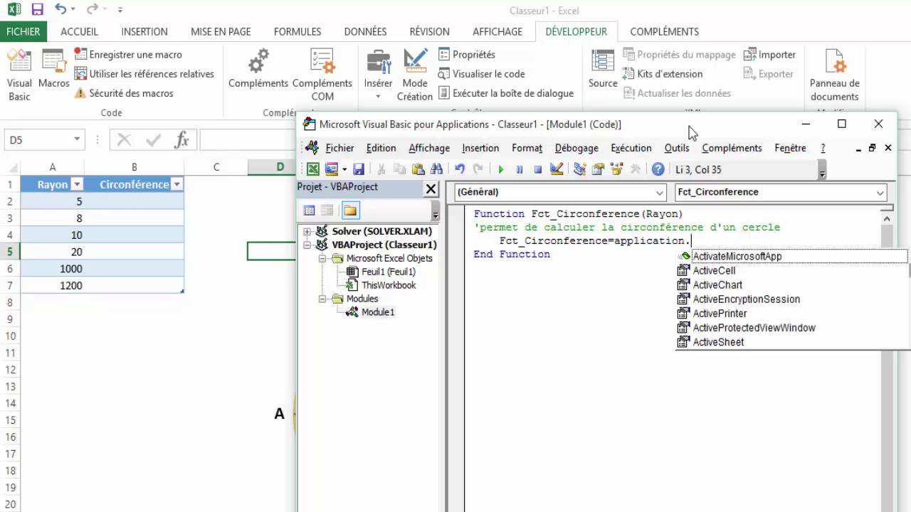
pyautogui.write('pi')
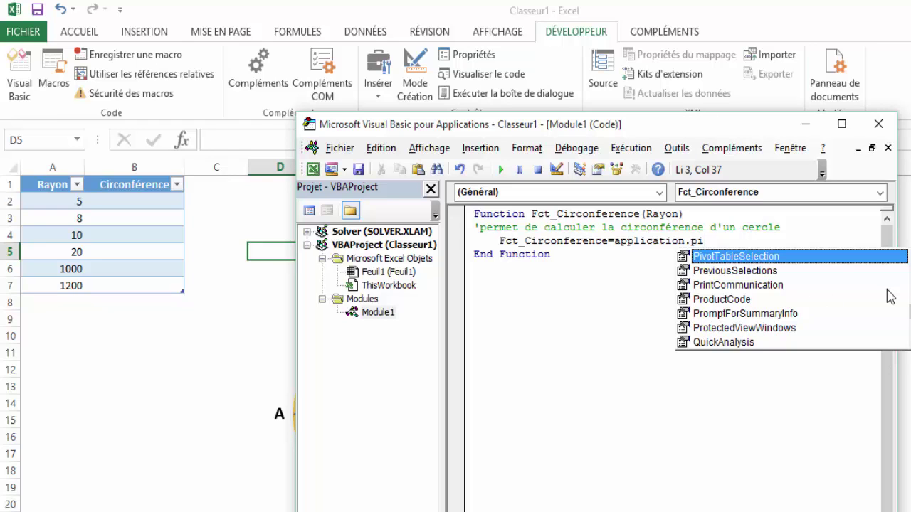
pyautogui.press('Escape')
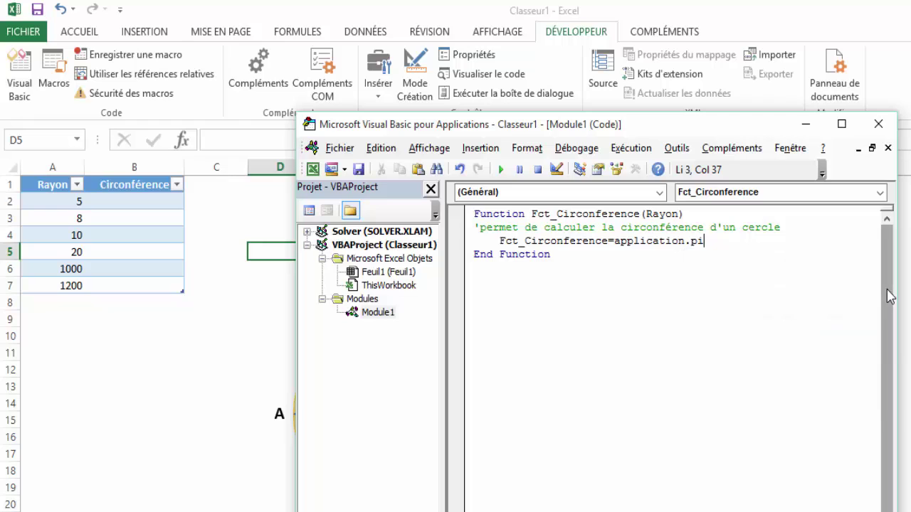
pyautogui.press('Return')
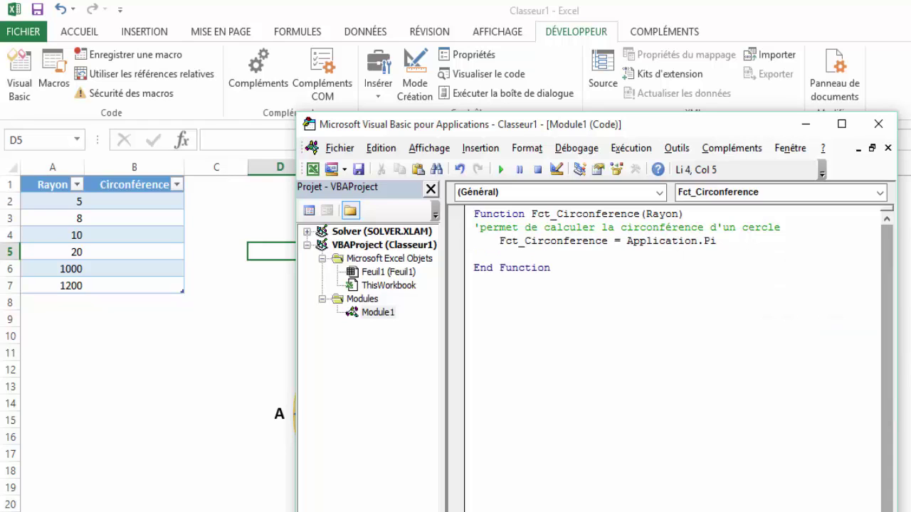
# Append *2*rayon so the line reads Fct_Circonference = Application.Pi * 2 * Rayon
pyautogui.click(736, 241)
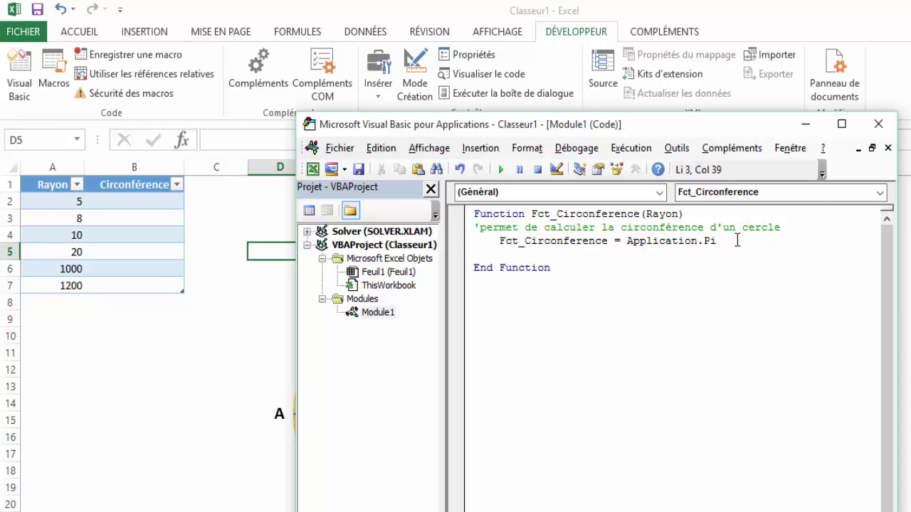
pyautogui.write('*2')
pyautogui.write('*')
pyautogui.write('rayon')
pyautogui.press('Return')
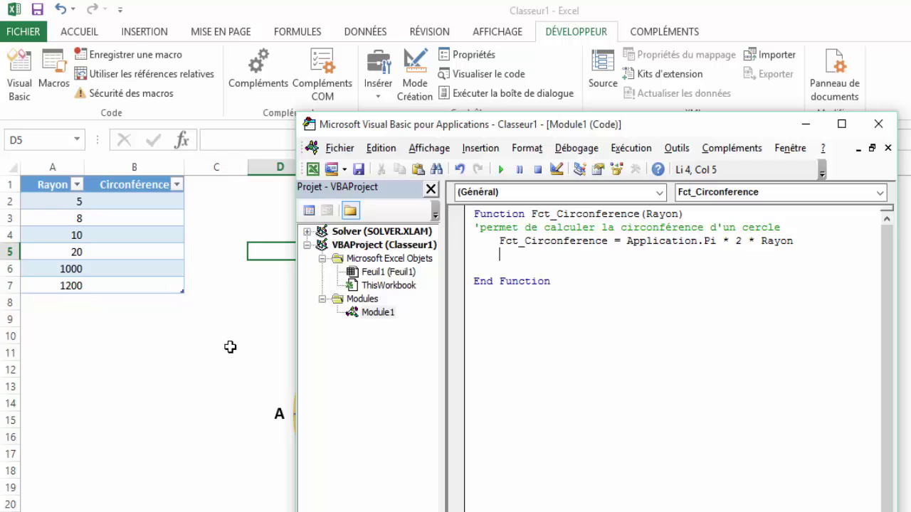
# Insert Fct_Circonference from the Personnalisées category into cell C11
pyautogui.click(230, 347)
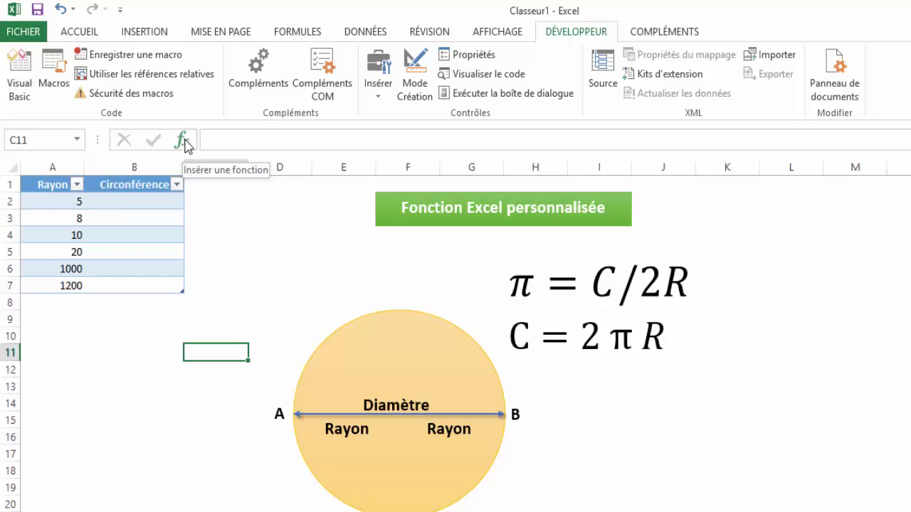
pyautogui.click(184, 140)
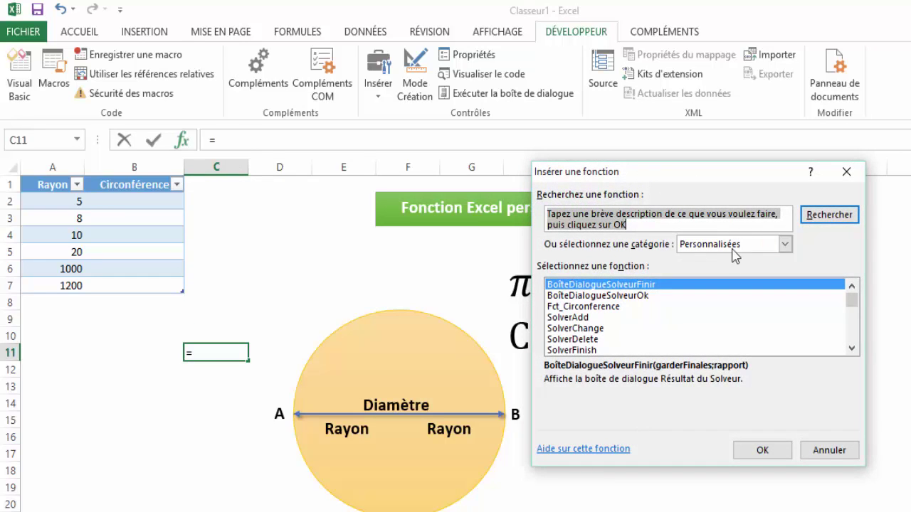
pyautogui.click(785, 244)
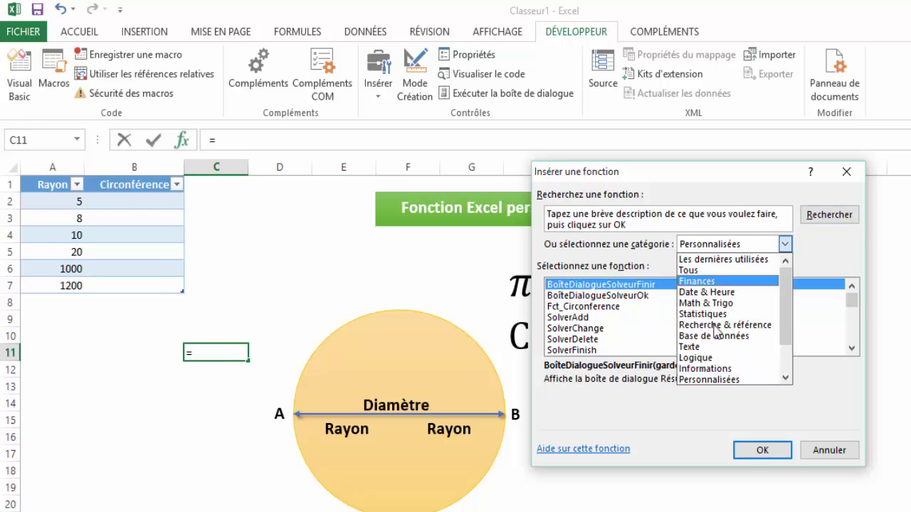
pyautogui.click(711, 380)
pyautogui.click(577, 311)
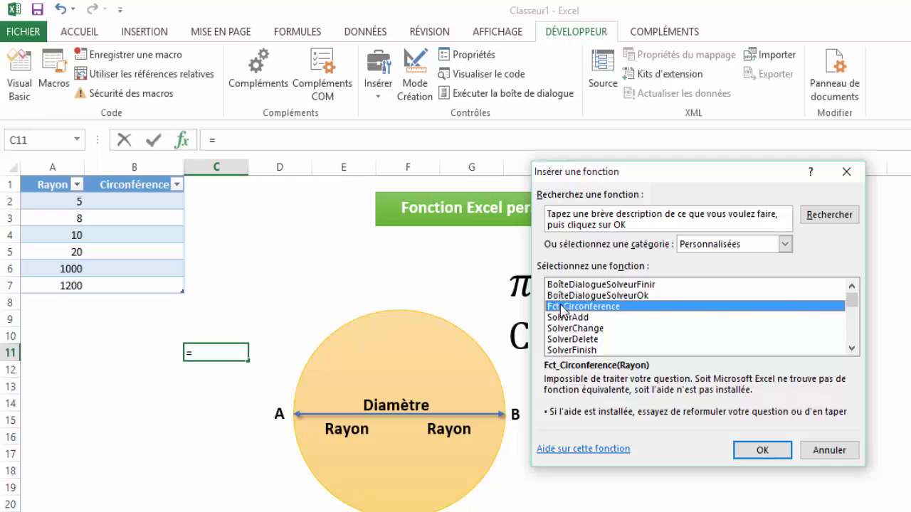
pyautogui.click(764, 452)
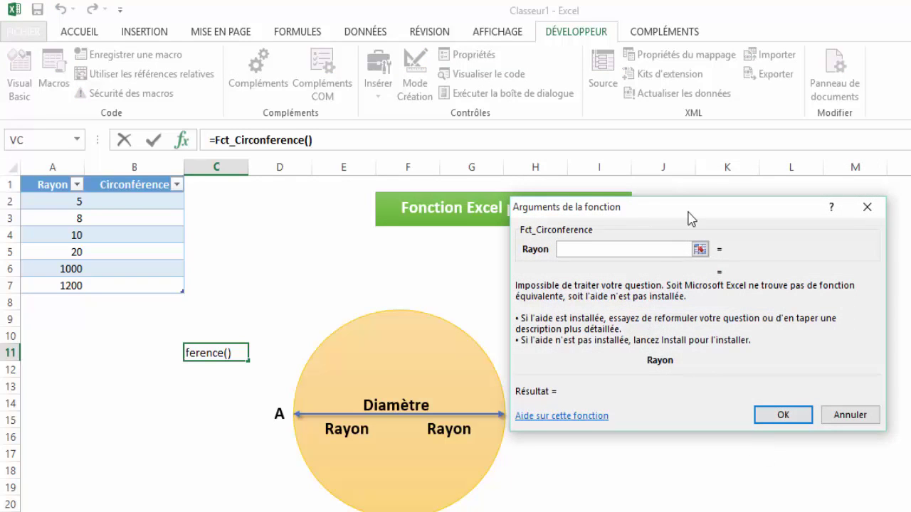
# Use A2 as the Rayon argument, check the 31,4159265 result, then delete it
pyautogui.moveTo(694, 217); pyautogui.dragTo(789, 205)
pyautogui.click(667, 235)
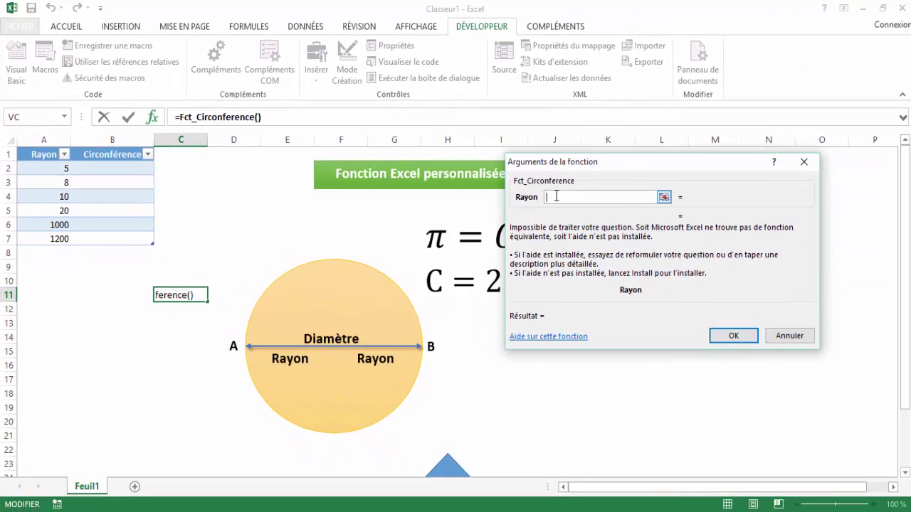
pyautogui.click(48, 168)
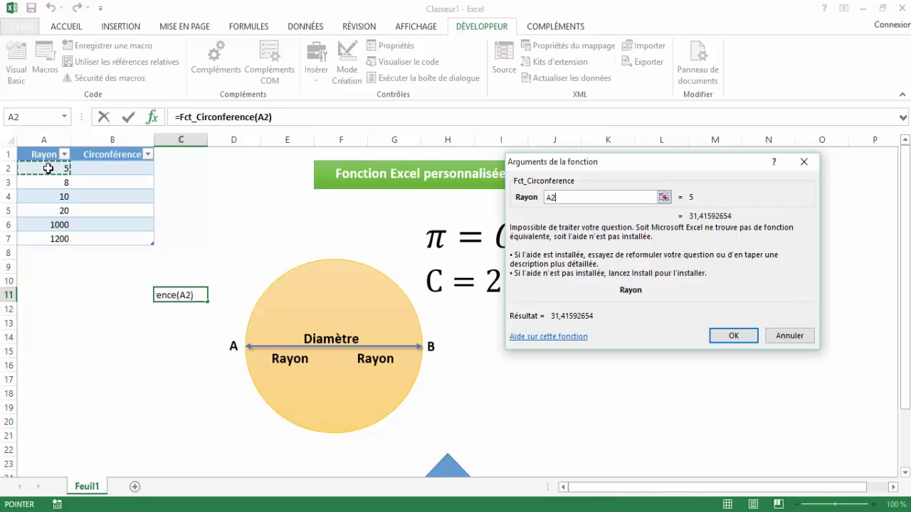
pyautogui.click(739, 340)
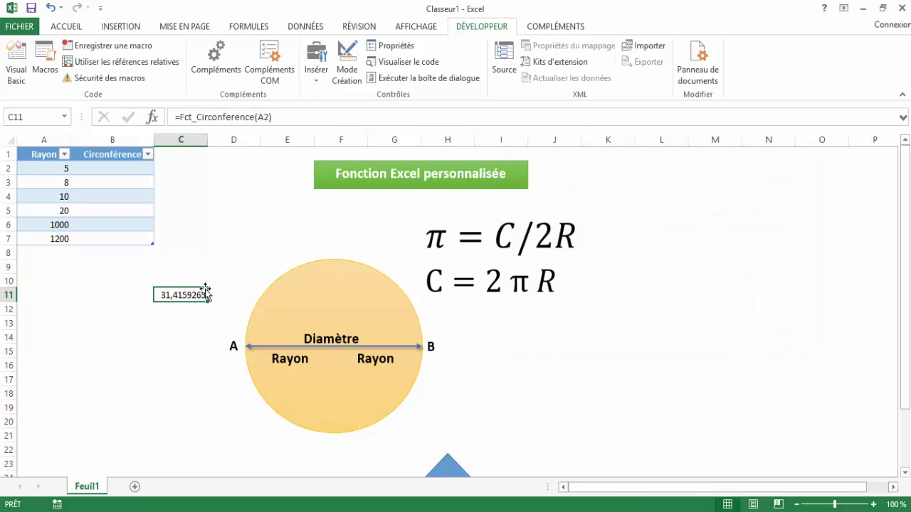
pyautogui.press('Delete')
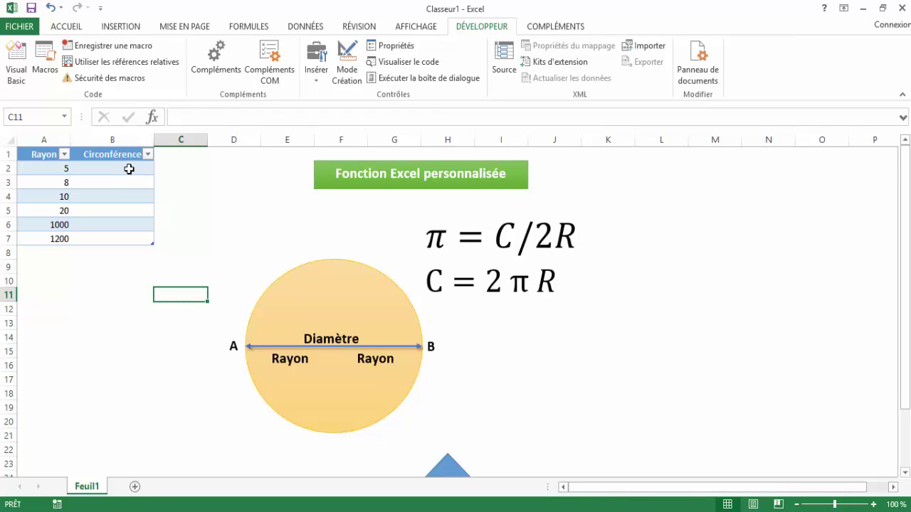
pyautogui.click(129, 171)
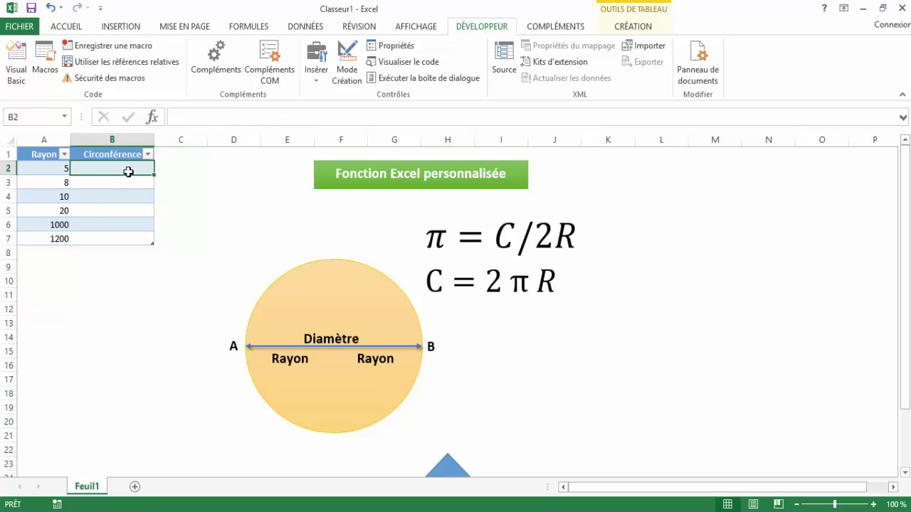
pyautogui.click(154, 118)
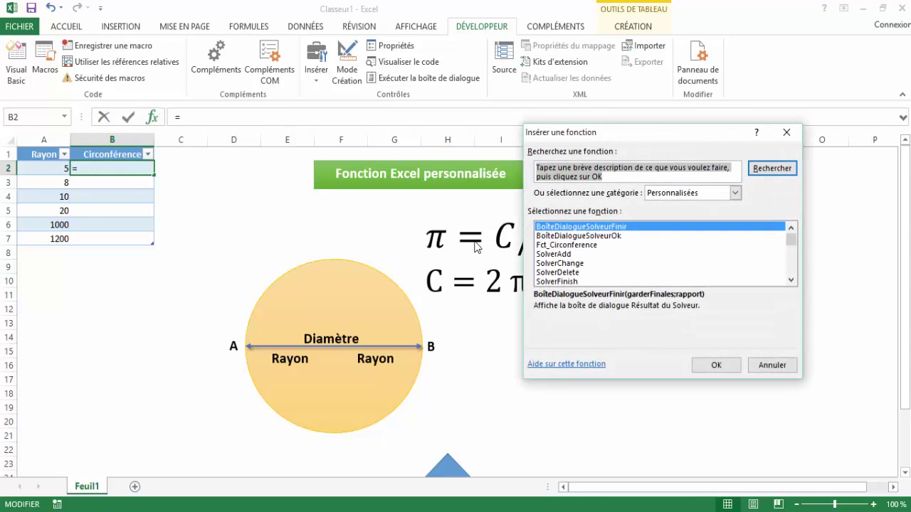
pyautogui.click(558, 245)
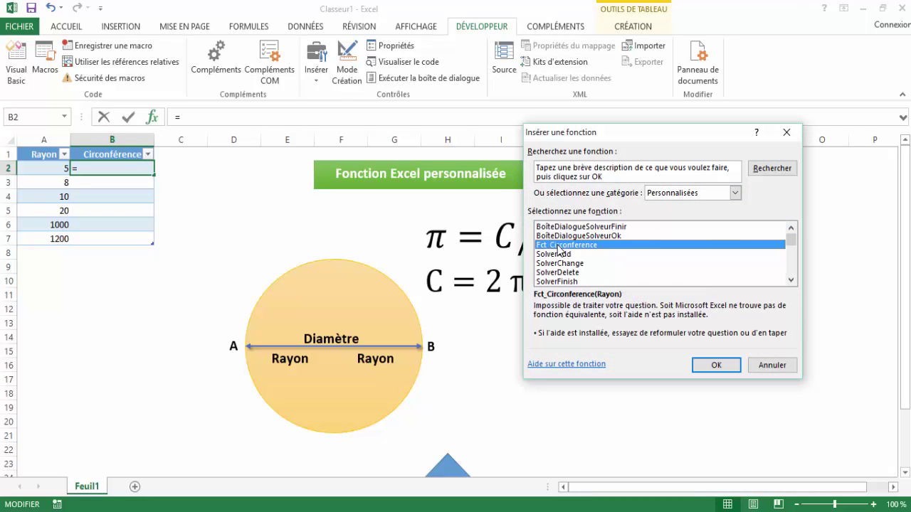
pyautogui.click(716, 365)
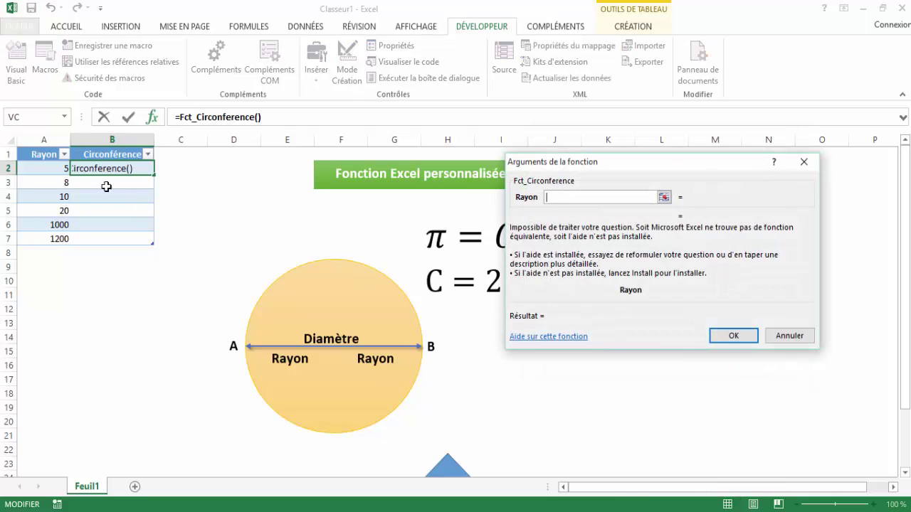
pyautogui.click(41, 165)
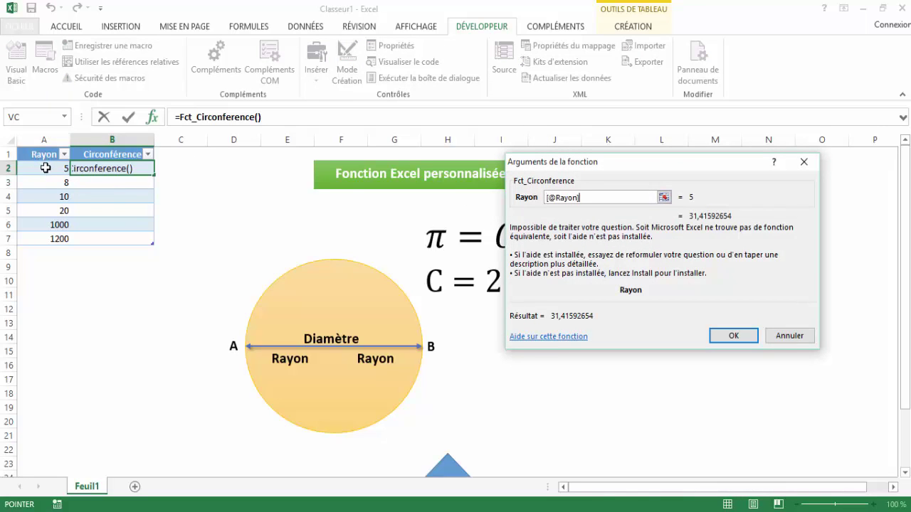
pyautogui.click(733, 337)
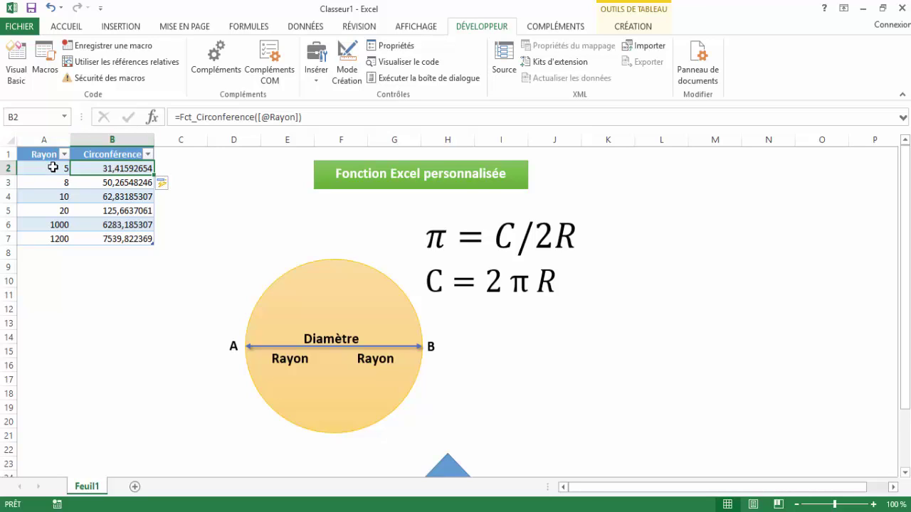
pyautogui.click(52, 169)
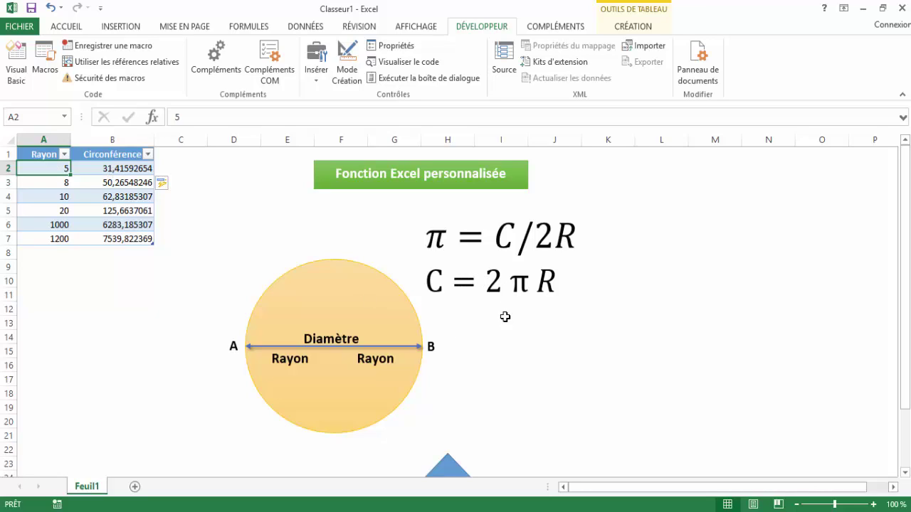
pyautogui.click(512, 367)
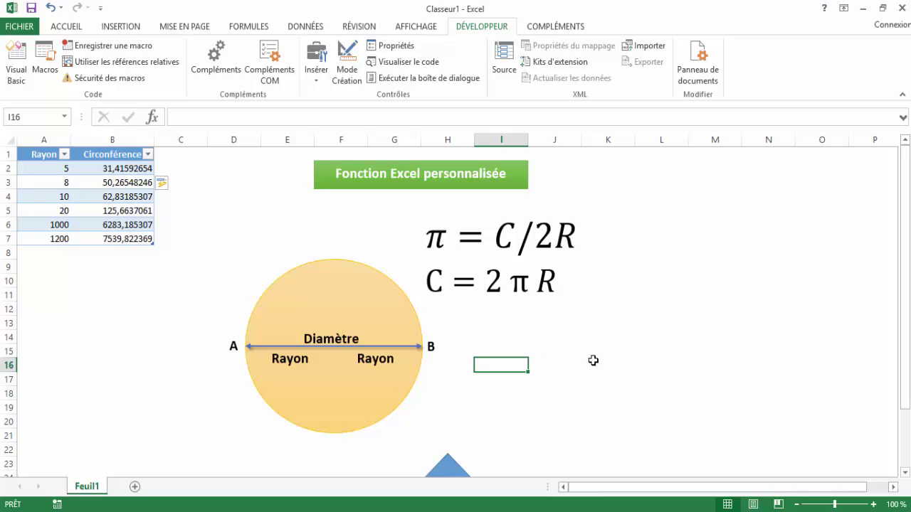